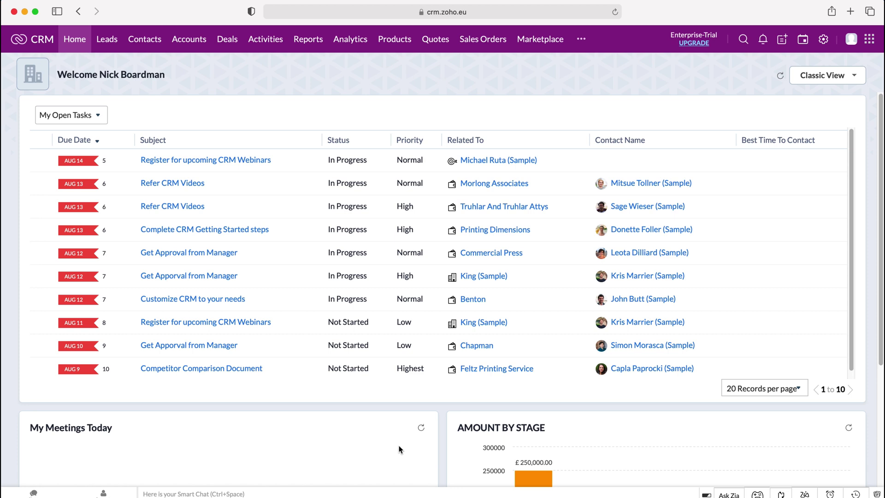
# Open the Zoho CRM Setup page from the gear icon in the top bar.
pyautogui.click(825, 41)
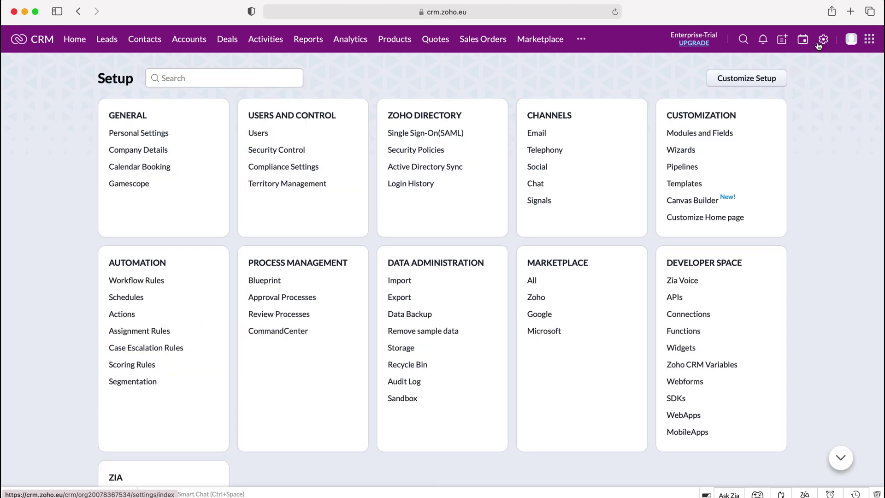
# Go to Approval Processes under Process Management in Setup.
pyautogui.moveTo(355, 267); pyautogui.dragTo(242, 258)
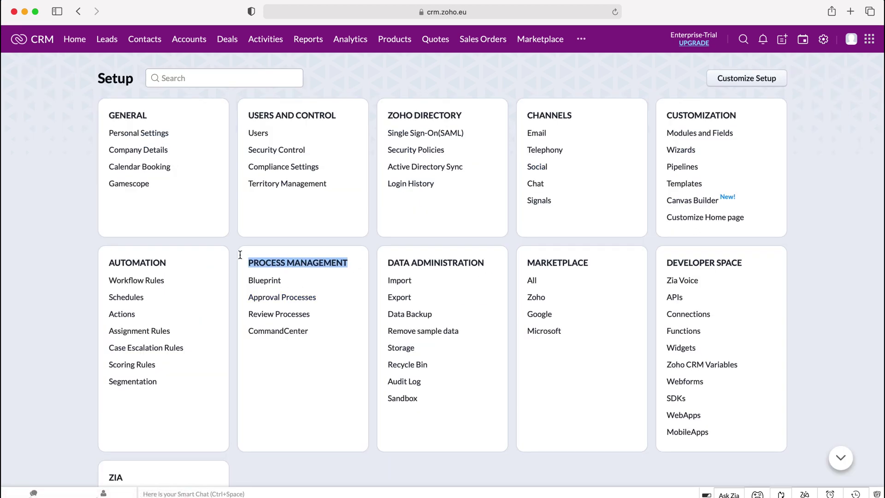
pyautogui.click(270, 263)
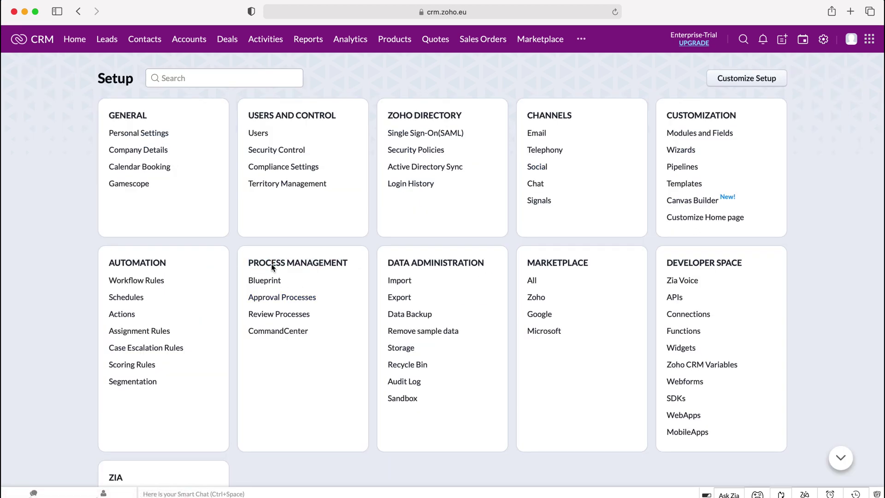
pyautogui.click(275, 300)
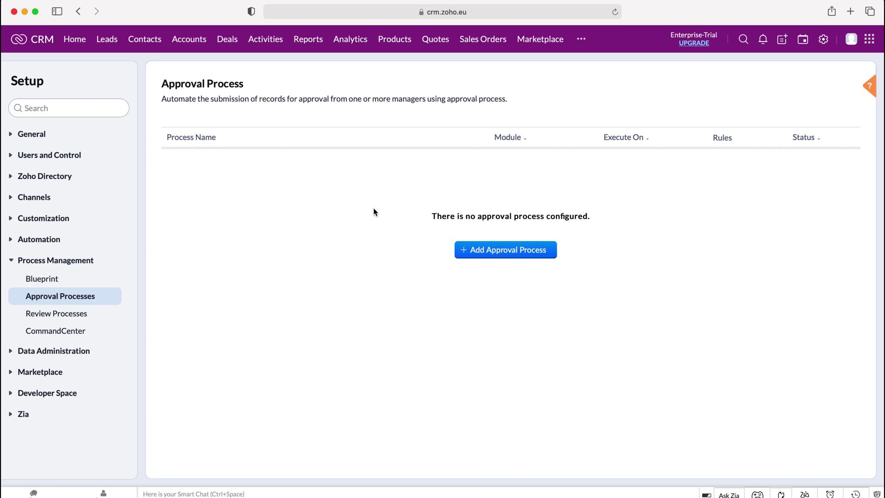
# Add a new approval process for the Leads module named 'Test'.
pyautogui.click(522, 250)
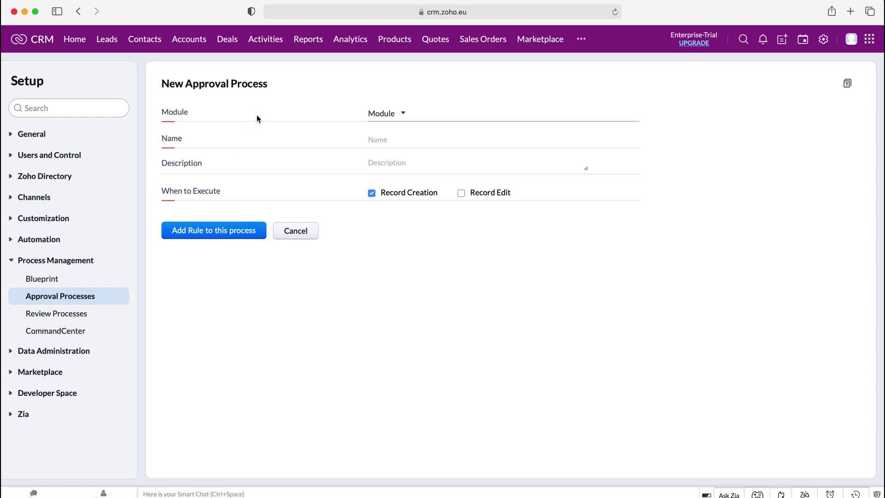
pyautogui.click(382, 116)
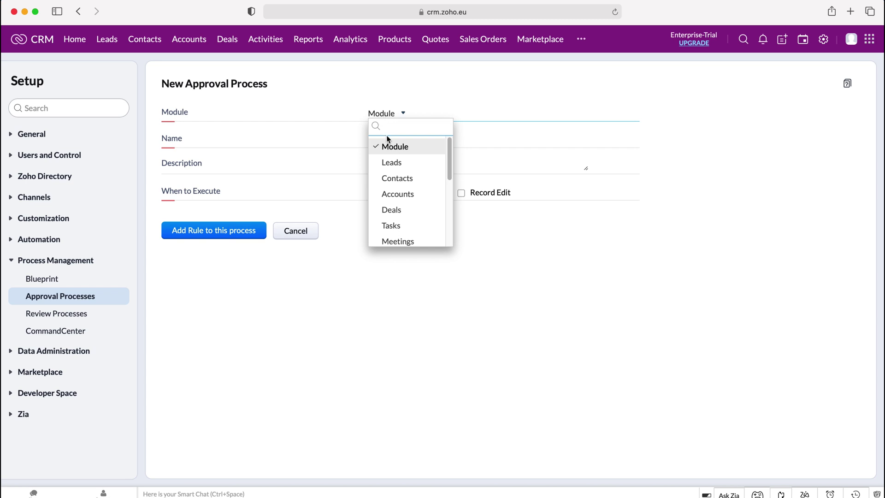
pyautogui.click(389, 165)
pyautogui.click(393, 140)
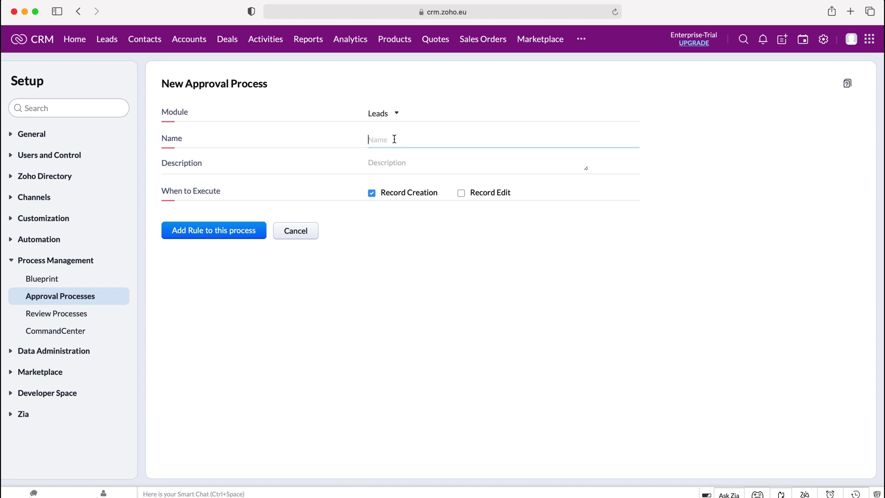
pyautogui.write('Test')
# Set the process to execute on Record Creation only, not on edits.
pyautogui.click(449, 166)
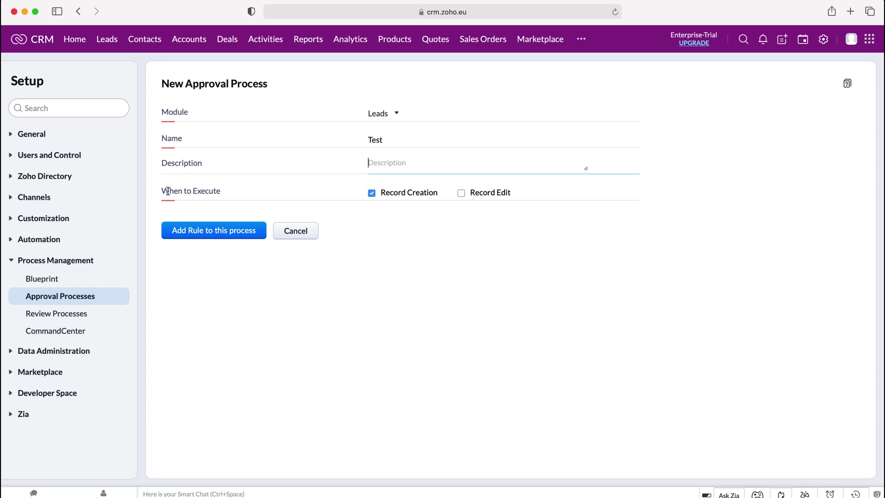
pyautogui.moveTo(162, 190); pyautogui.dragTo(225, 191)
pyautogui.click(225, 191)
pyautogui.click(488, 194)
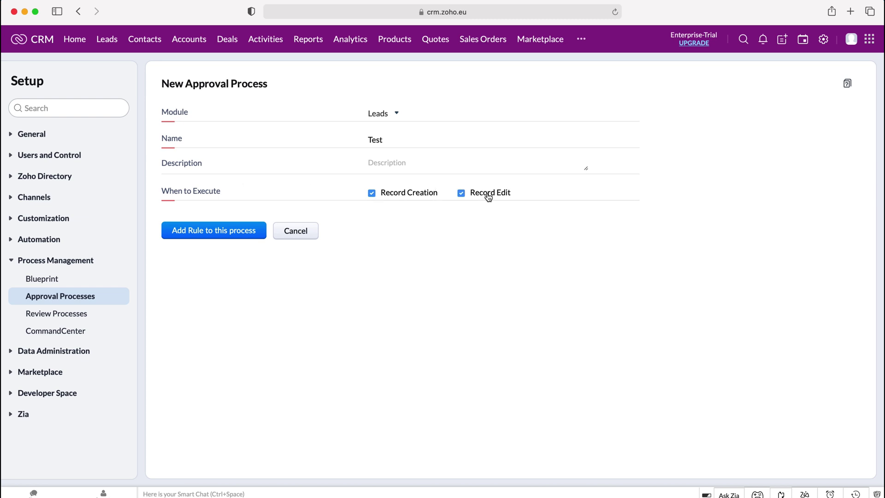
pyautogui.click(416, 198)
pyautogui.click(503, 195)
pyautogui.click(416, 193)
# Add a rule with criteria Annual Revenue <= 10000.
pyautogui.click(230, 234)
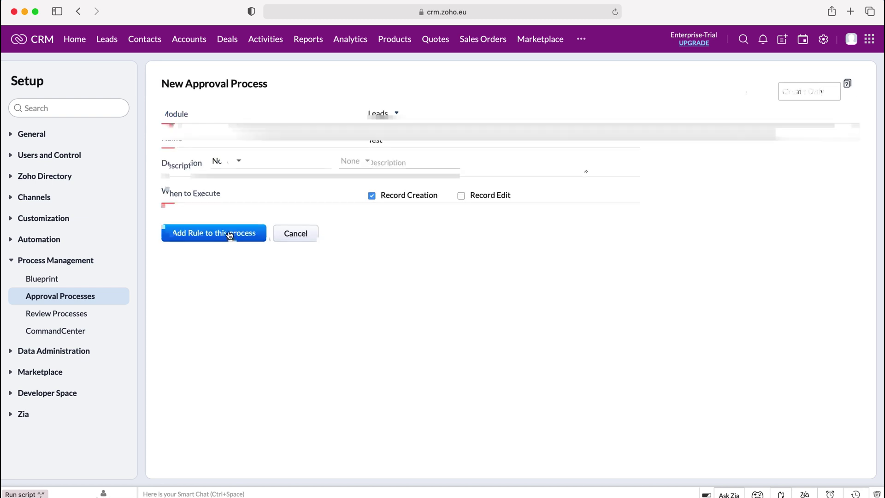
pyautogui.click(235, 161)
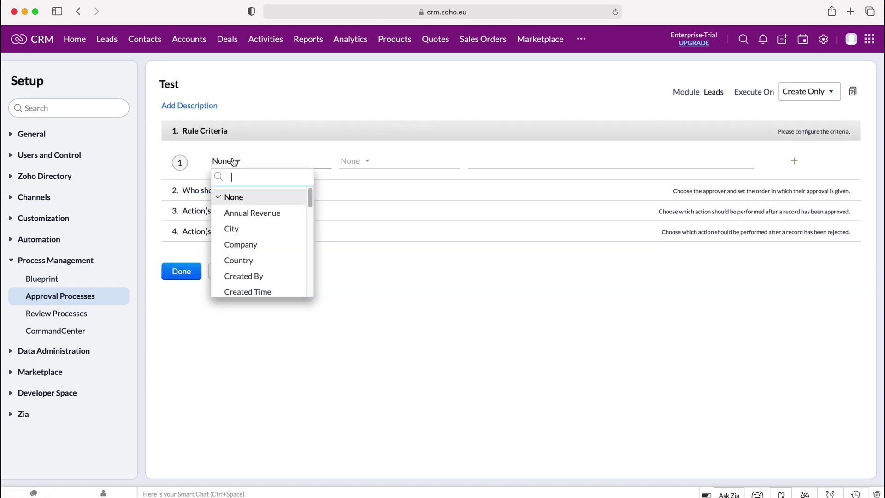
pyautogui.click(257, 222)
pyautogui.click(356, 163)
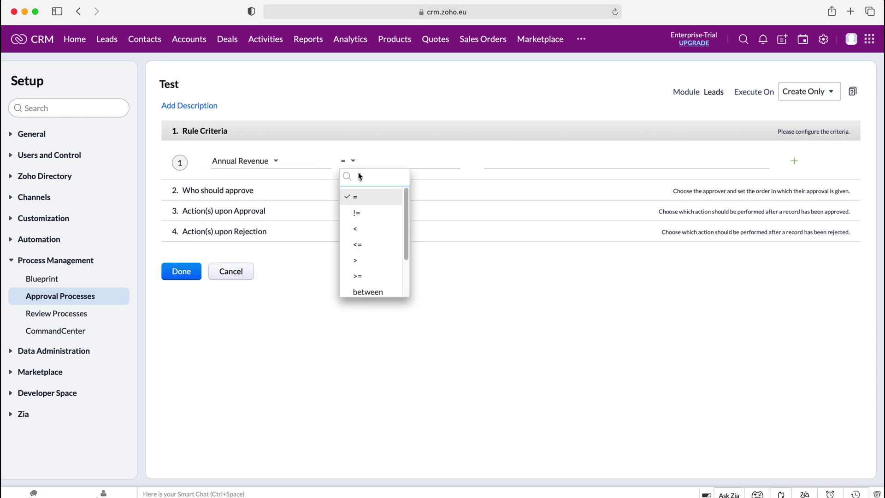
pyautogui.click(361, 248)
pyautogui.click(513, 156)
pyautogui.write('1')
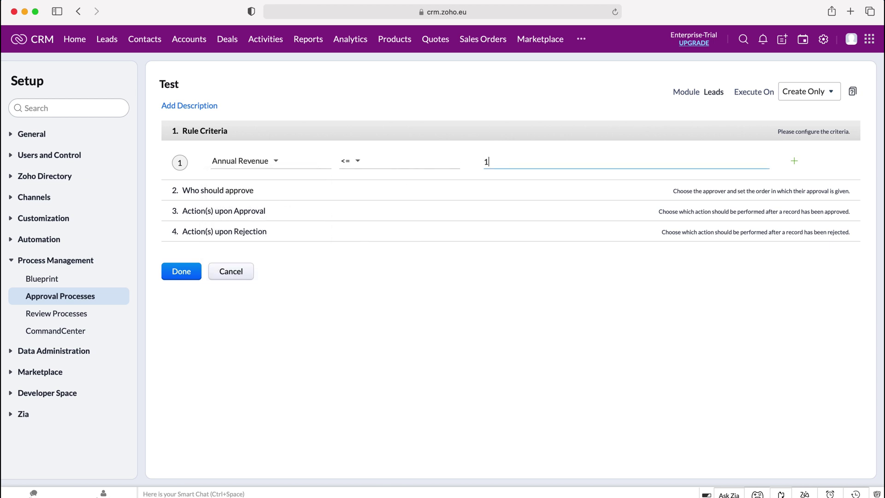
pyautogui.write('0000')
pyautogui.click(482, 291)
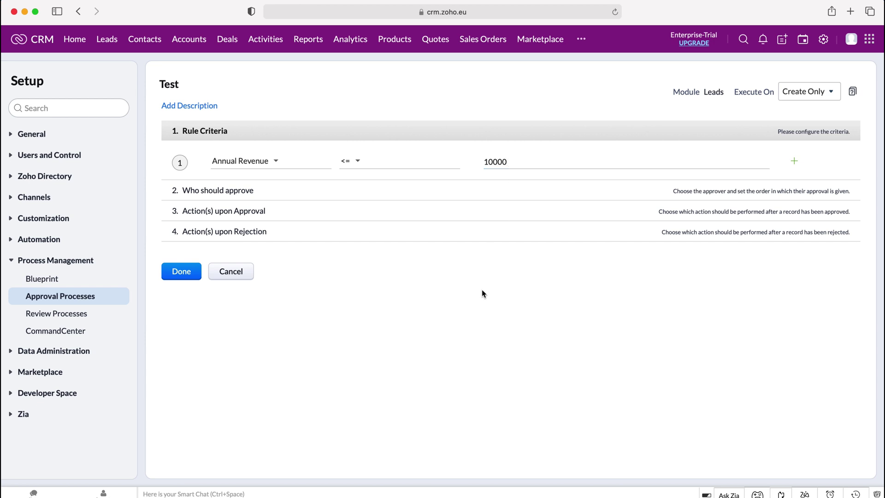
# Make the CEO role the approver for the rule.
pyautogui.click(241, 193)
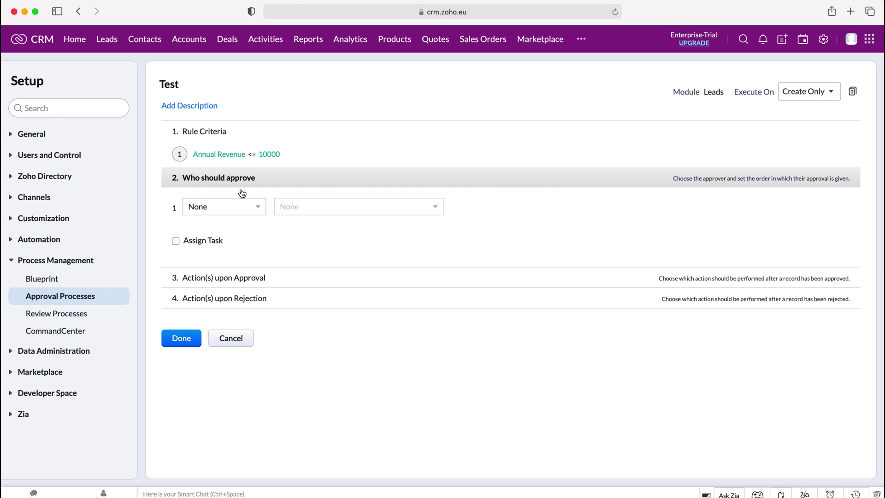
pyautogui.click(253, 207)
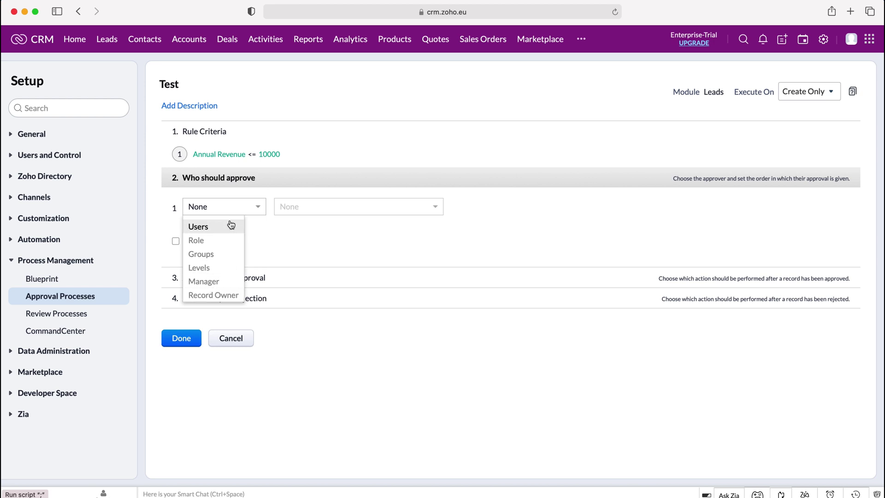
pyautogui.click(204, 243)
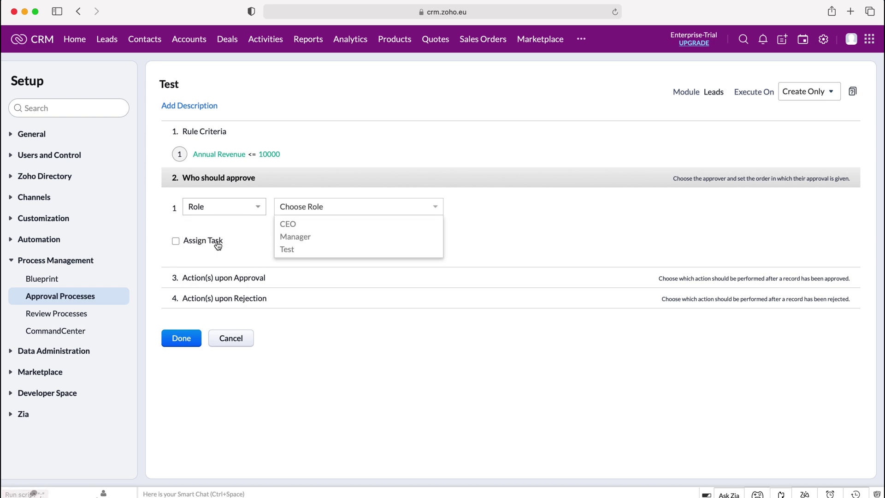
pyautogui.click(308, 226)
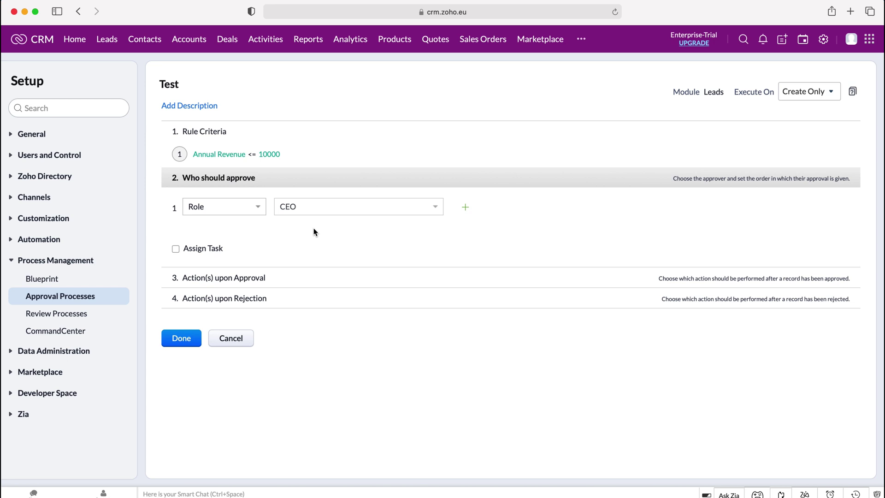
# Leave Assign Task unchecked and expand the Action(s) upon Approval section.
pyautogui.click(178, 251)
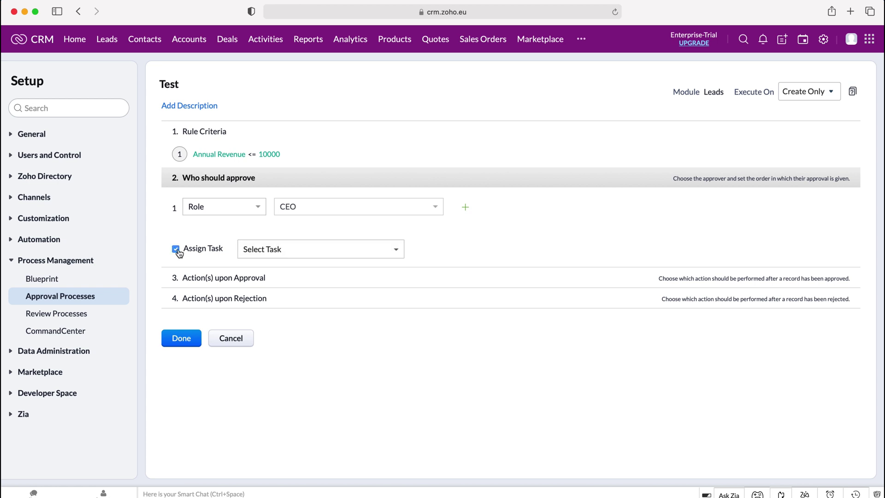
pyautogui.click(317, 248)
pyautogui.click(484, 238)
pyautogui.click(290, 249)
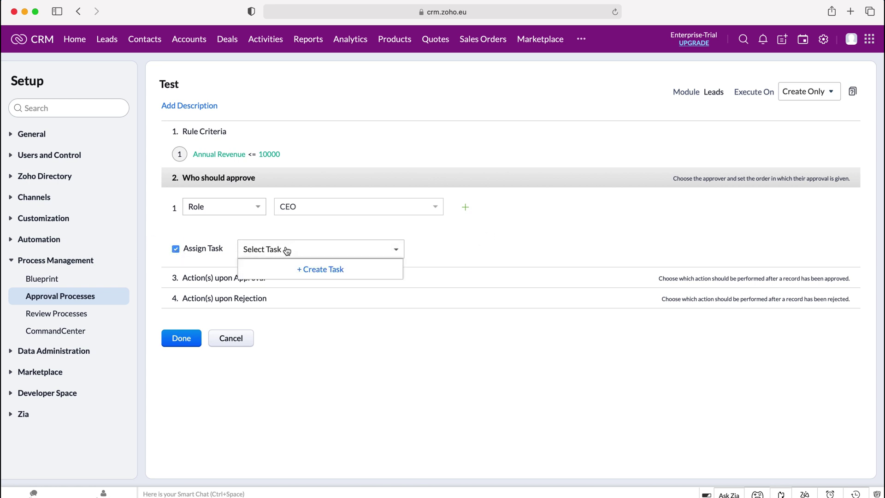
pyautogui.click(491, 245)
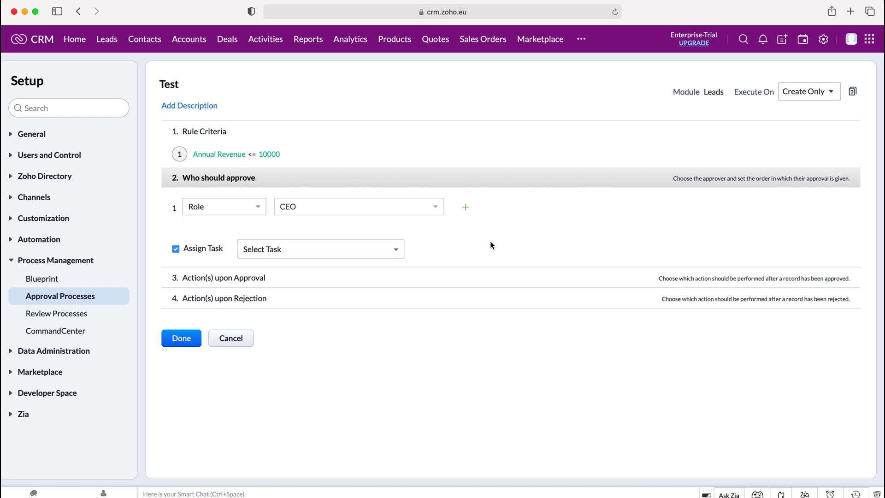
pyautogui.click(199, 249)
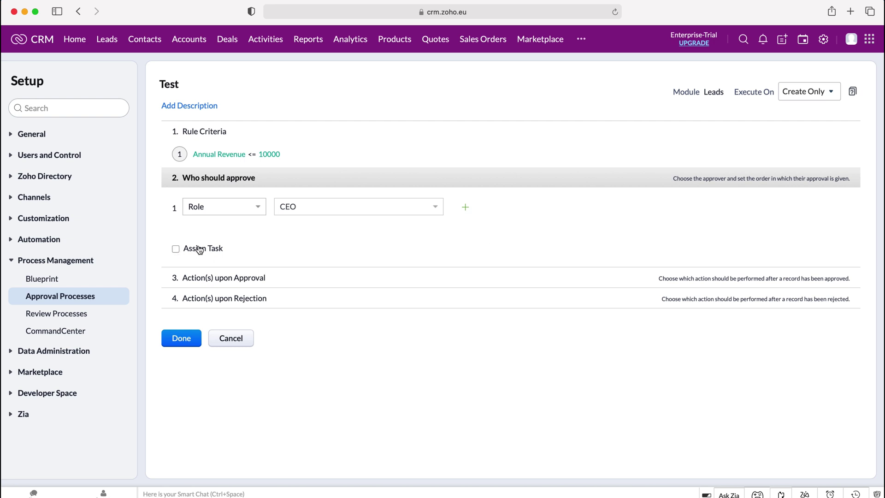
pyautogui.click(247, 277)
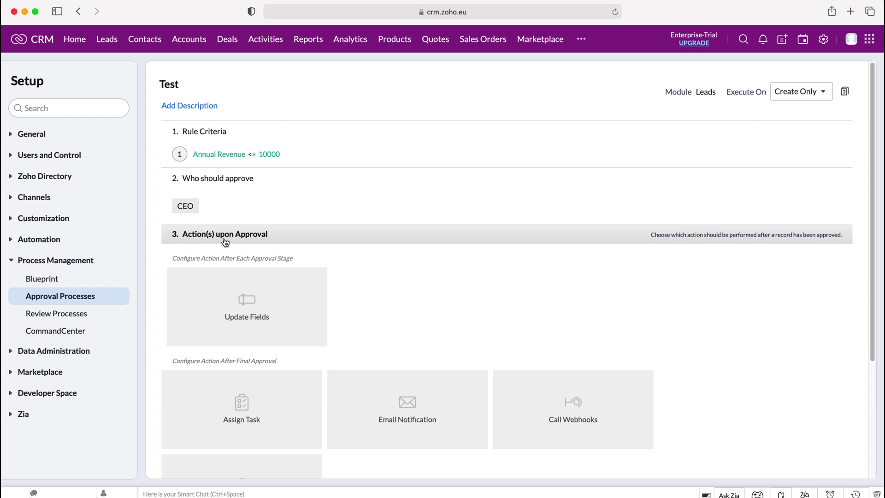
# Add an approval field update setting Lead Status to Pre-Qualified on 1st approval.
pyautogui.scroll(-2, 368, 326)
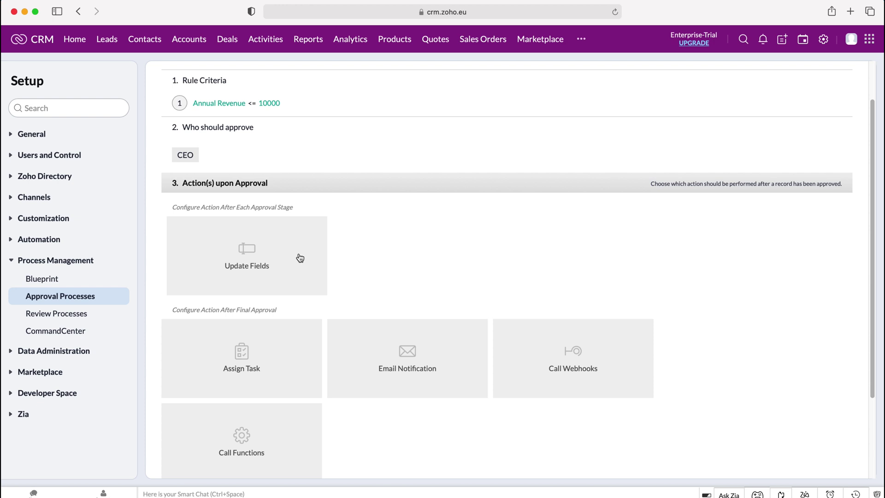
pyautogui.click(271, 258)
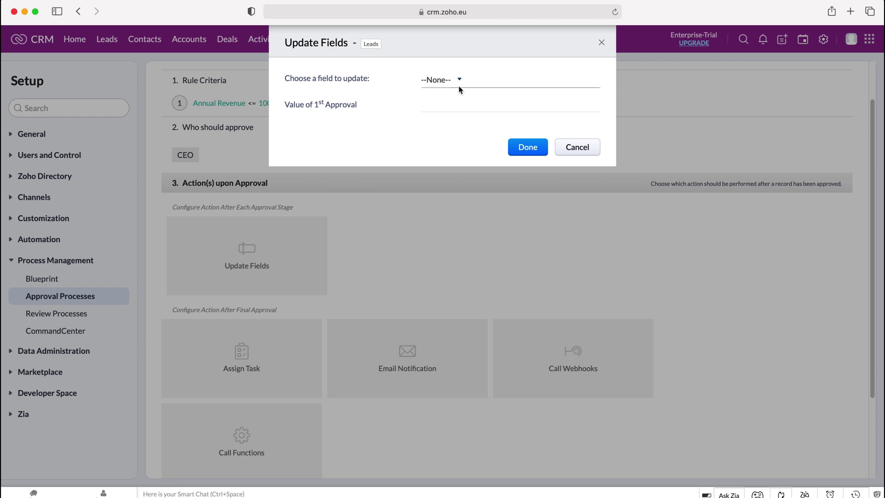
pyautogui.click(457, 81)
pyautogui.scroll(-3, 493, 157)
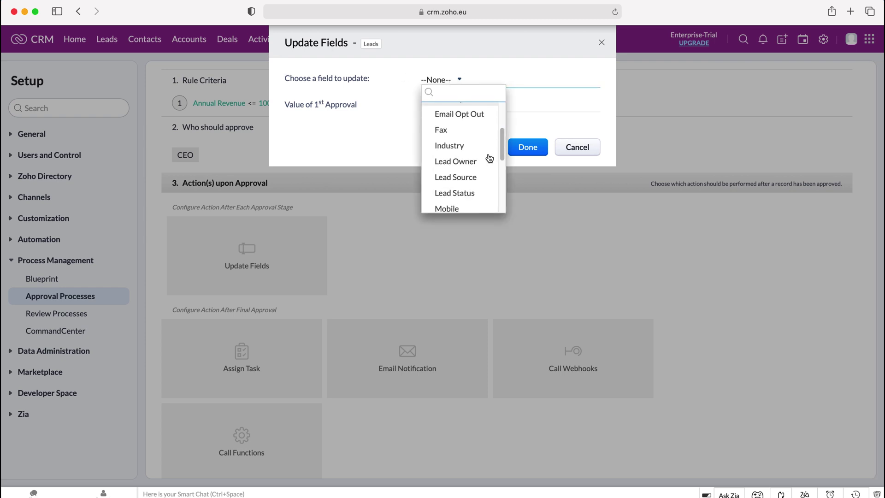
pyautogui.click(473, 191)
pyautogui.click(430, 112)
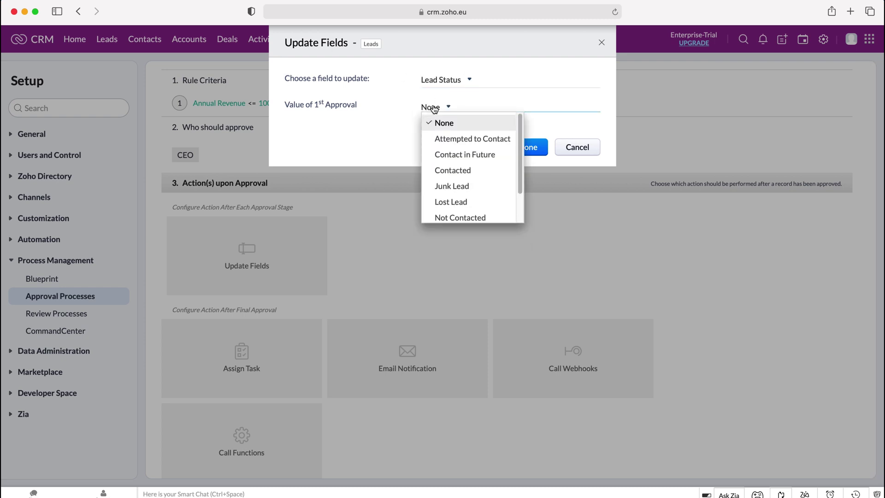
pyautogui.scroll(-2, 466, 164)
pyautogui.click(470, 197)
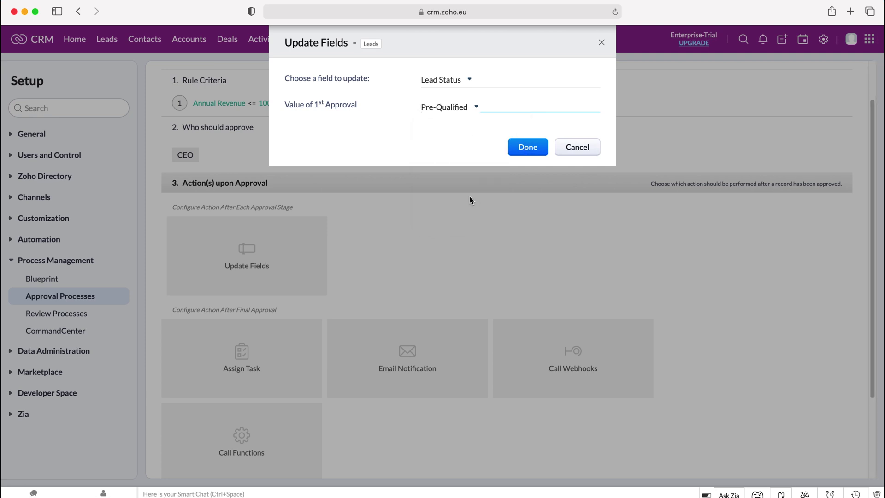
pyautogui.click(528, 146)
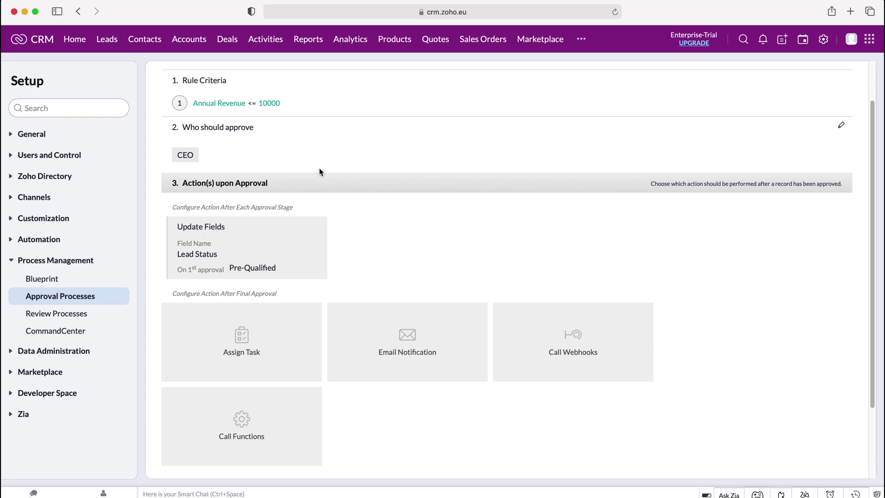
pyautogui.click(298, 188)
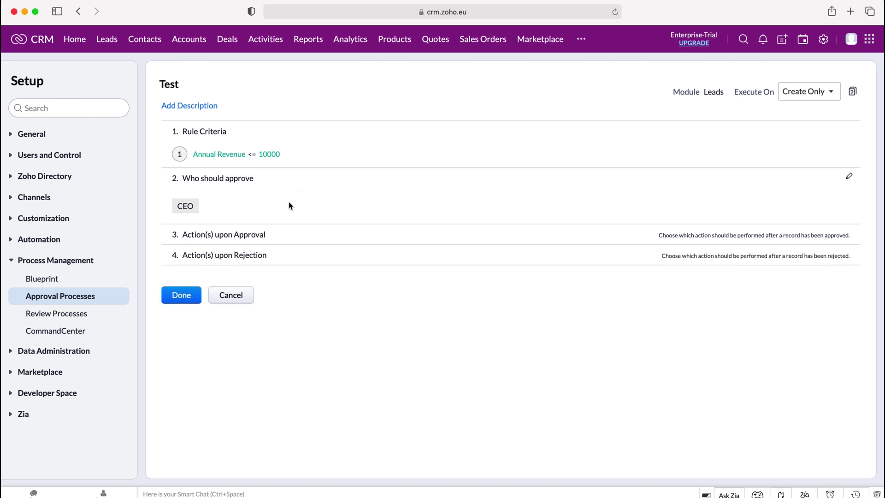
# Add a rejection field update setting Lead Status to Junk Lead.
pyautogui.click(238, 260)
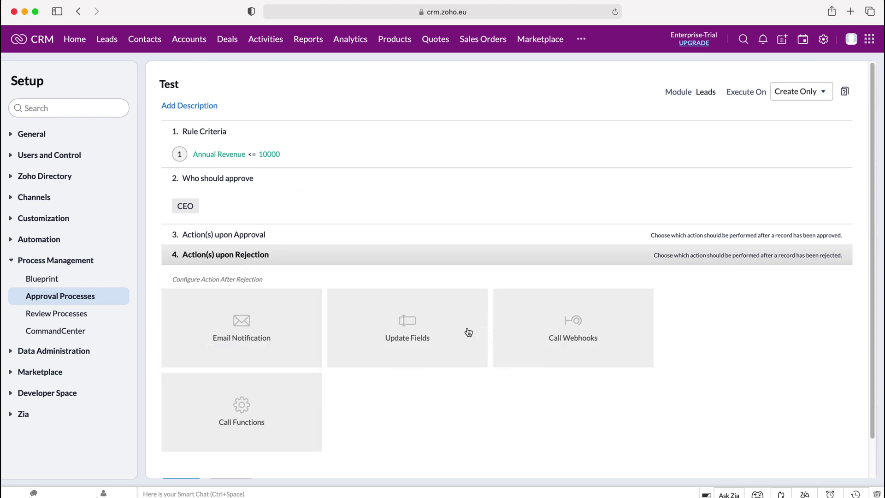
pyautogui.click(428, 328)
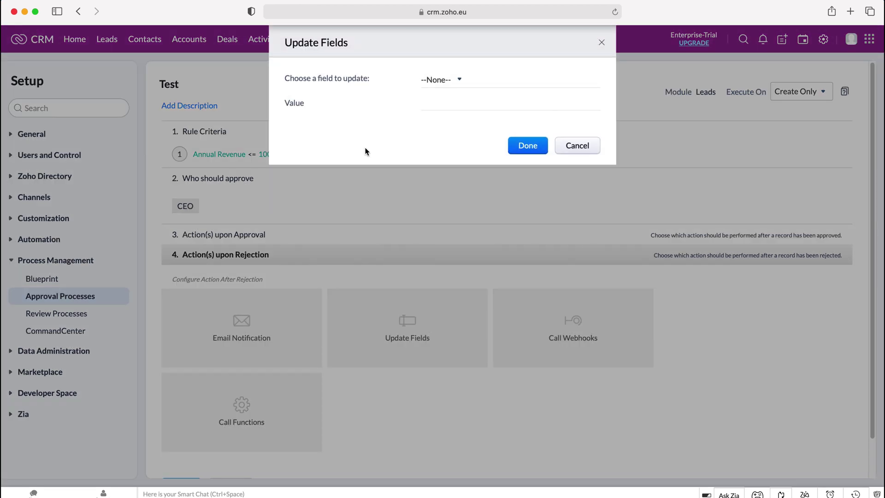
pyautogui.click(458, 80)
pyautogui.scroll(-5, 446, 193)
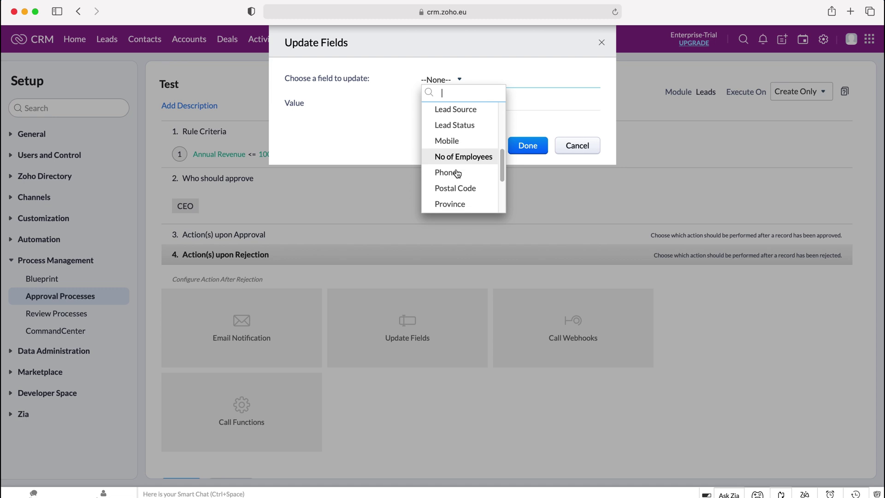
pyautogui.scroll(1, 458, 172)
pyautogui.click(456, 143)
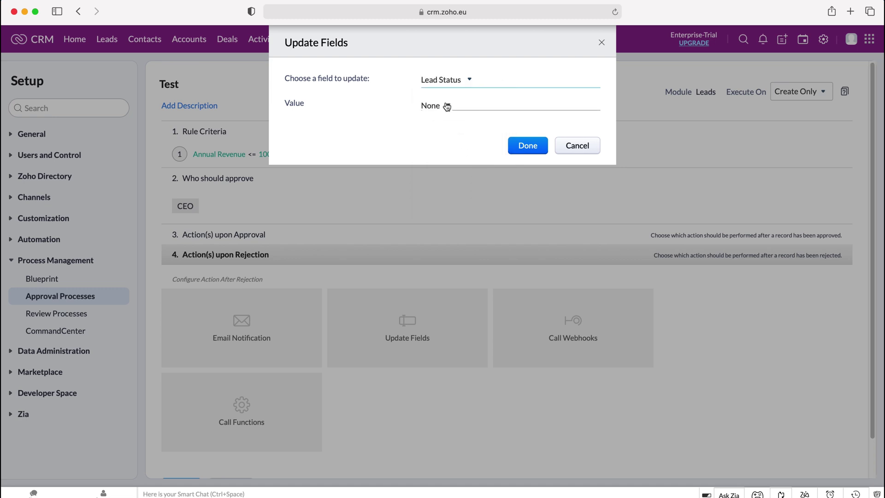
pyautogui.click(445, 106)
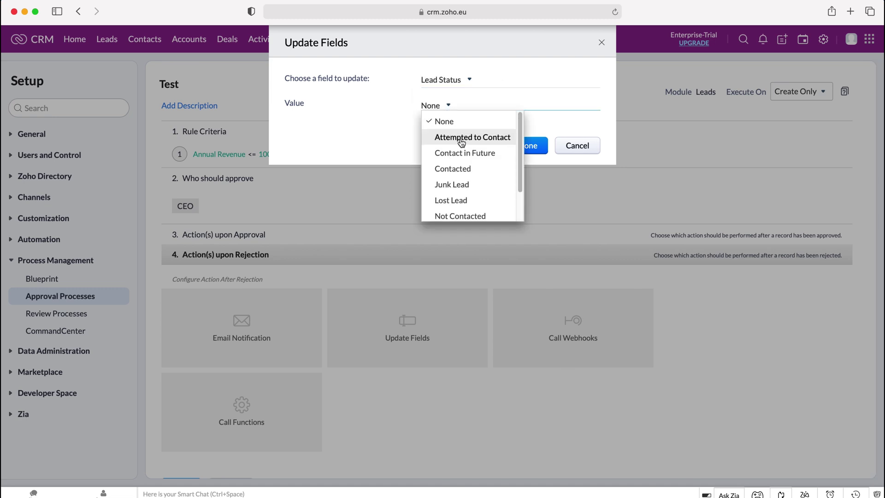
pyautogui.click(481, 187)
pyautogui.click(528, 145)
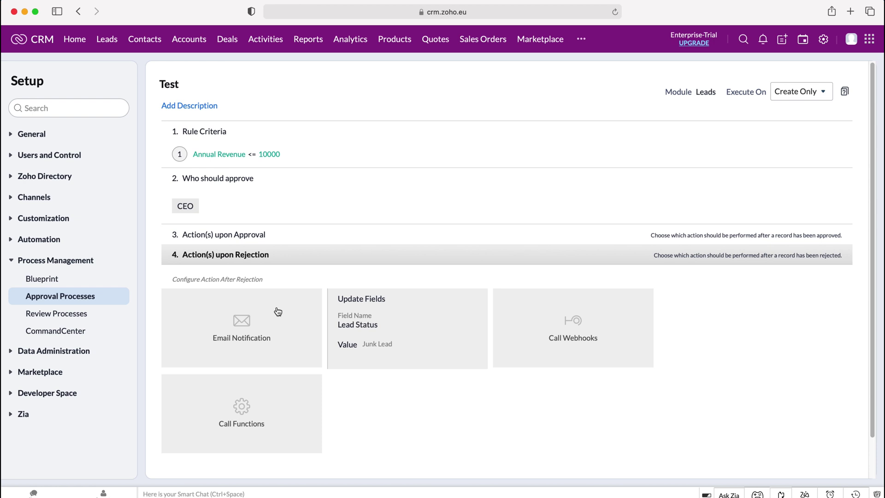
# Review the completed rule 1 and finish editing its actions.
pyautogui.scroll(-1, 279, 311)
pyautogui.scroll(1, 281, 311)
pyautogui.scroll(-1, 276, 256)
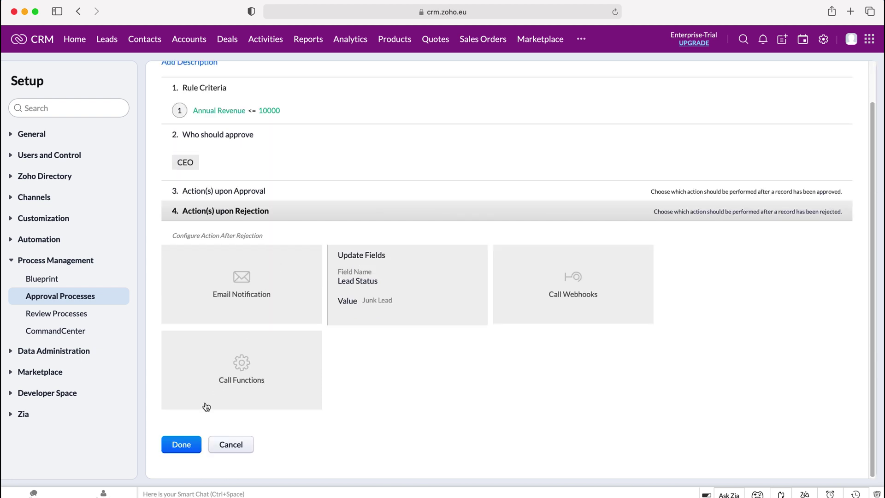
pyautogui.click(180, 447)
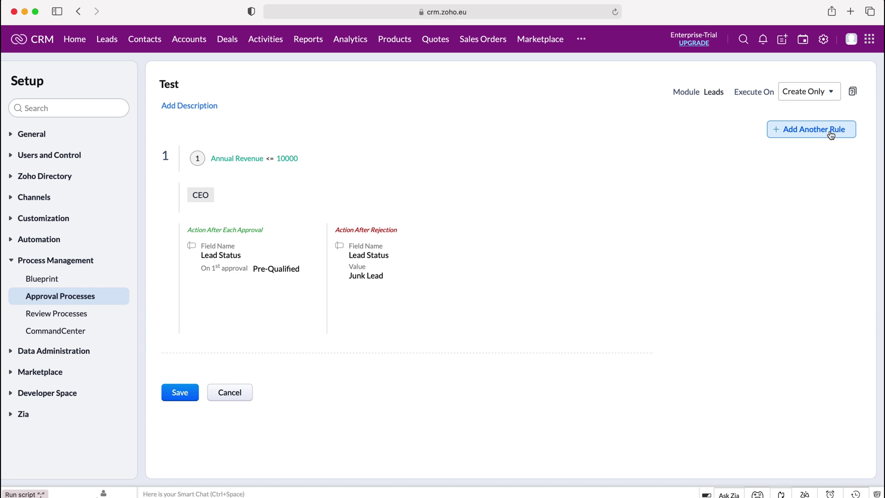
# Save the Test approval process.
pyautogui.click(179, 399)
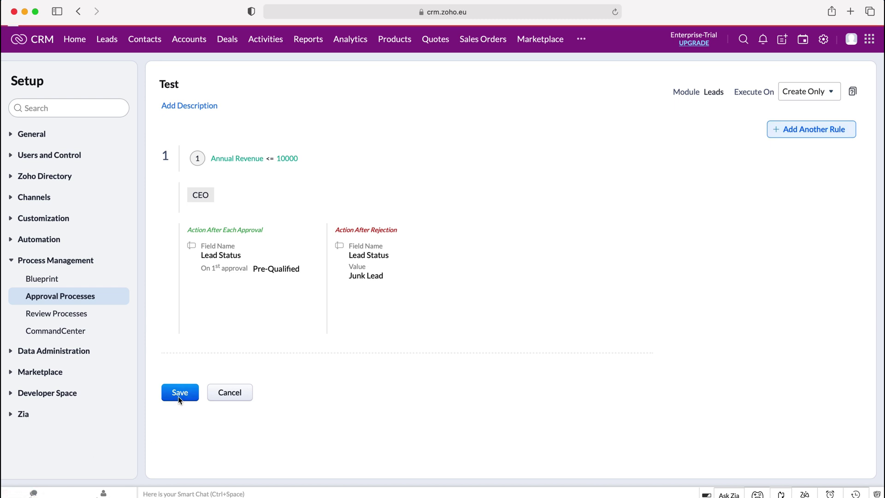